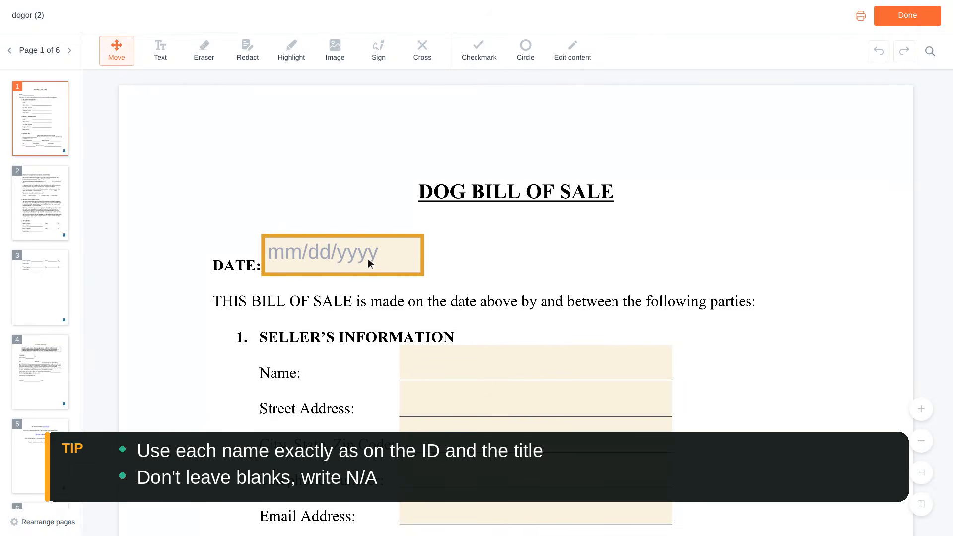
- Enter the seller's full name in the Seller's Information section of the dog bill of sale
click(346, 256)
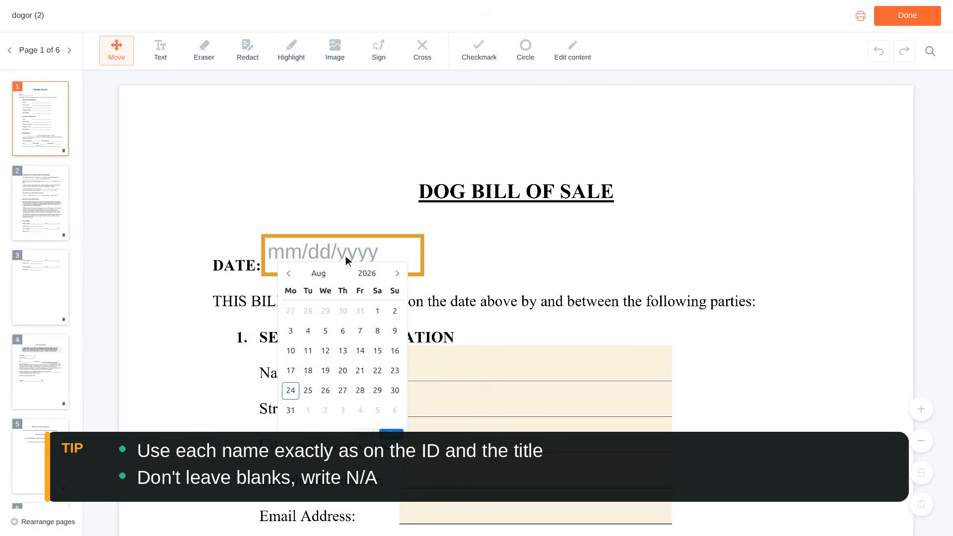
scroll(345, 255, down, 1)
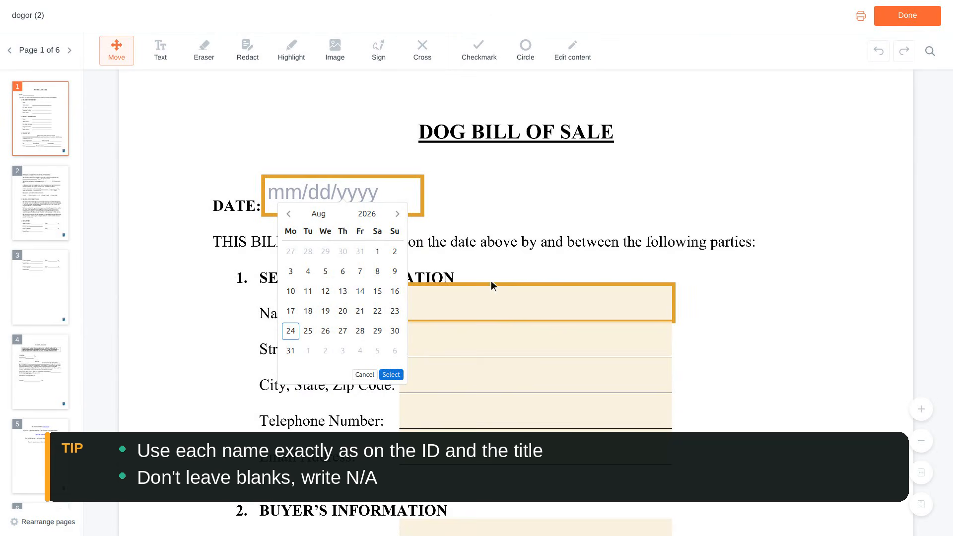
click(536, 303)
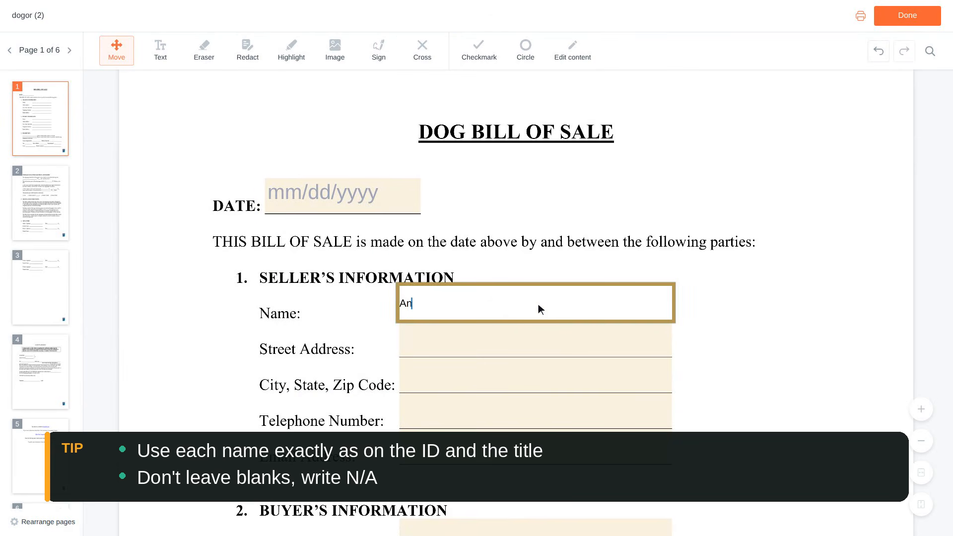
- Fill in the seller's street address and the seller's city, state and zip code
scroll(538, 304, down, 1)
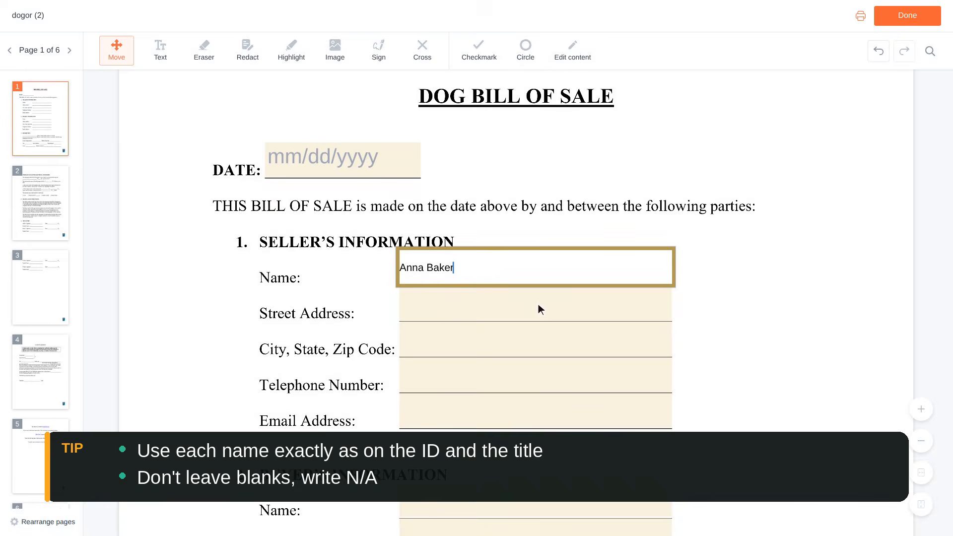
click(538, 304)
text(123 Mai)
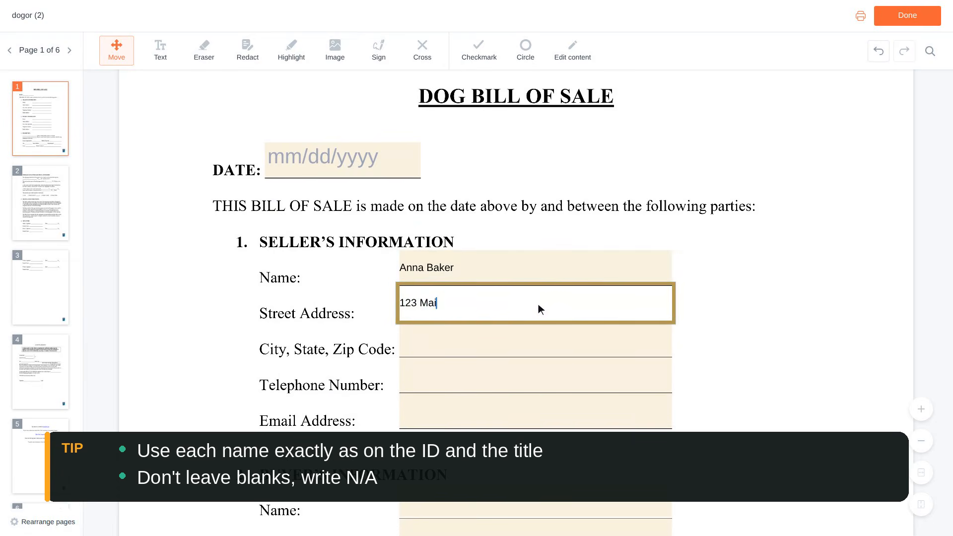
text(n Street, Apt 4)
scroll(538, 303, down, 1)
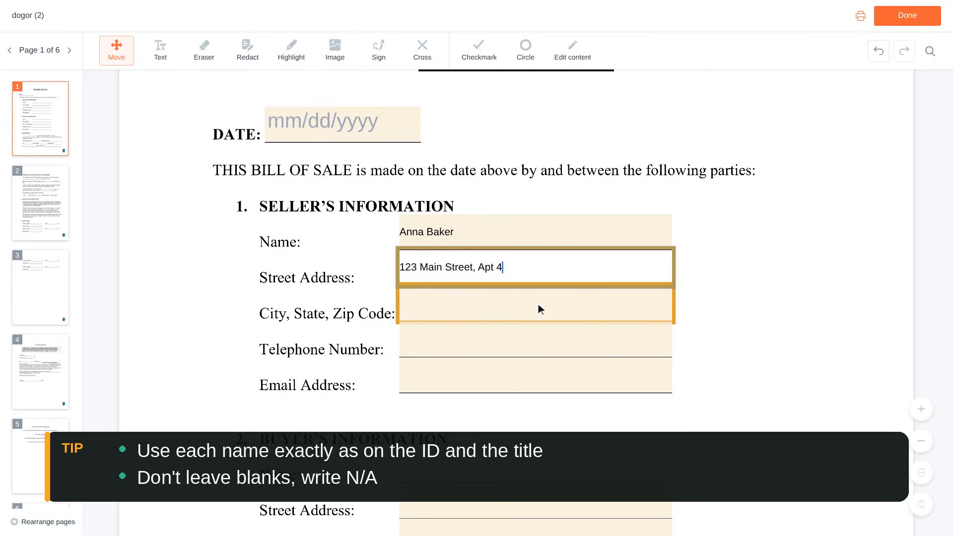
click(537, 303)
text(Portland, OR 97201)
- Fill in the seller's telephone number and e-mail address
scroll(538, 304, down, 1)
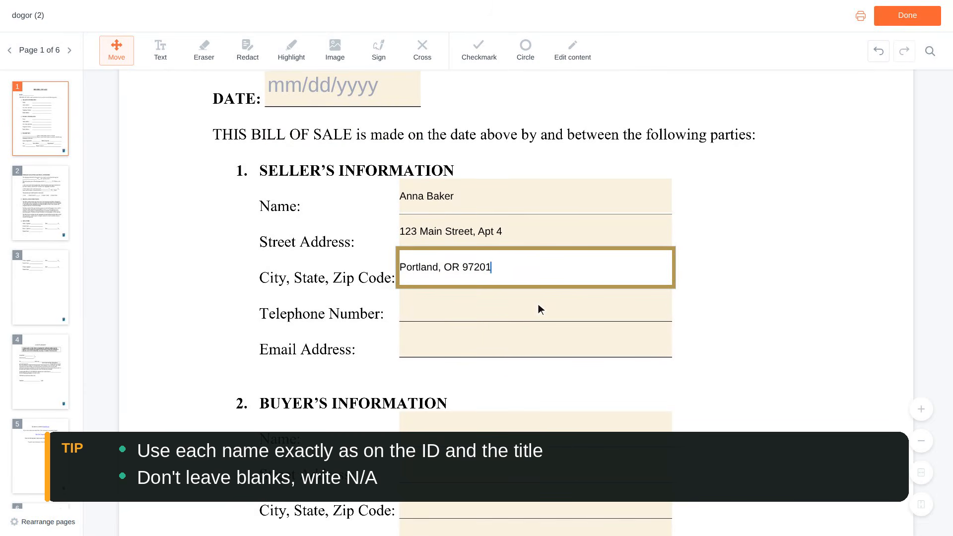
click(537, 303)
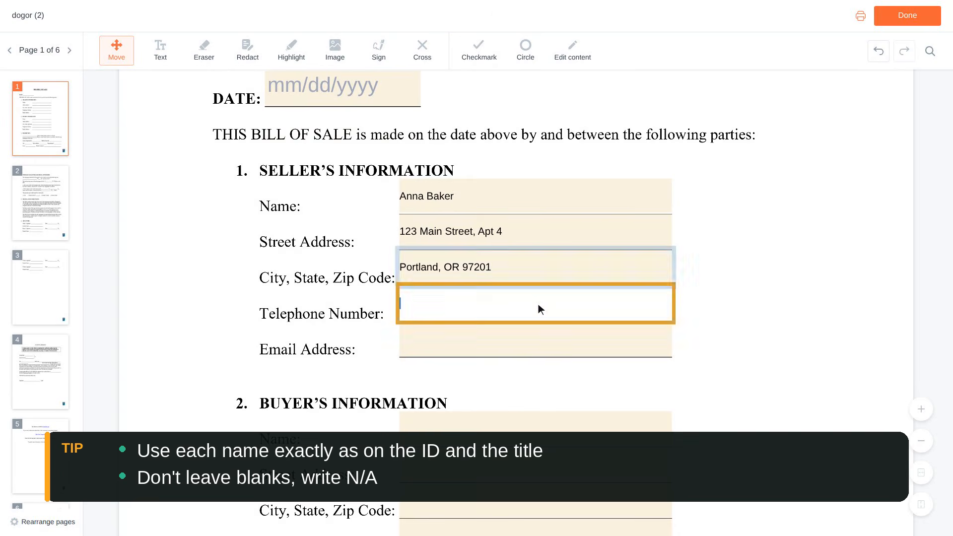
text(555-0142)
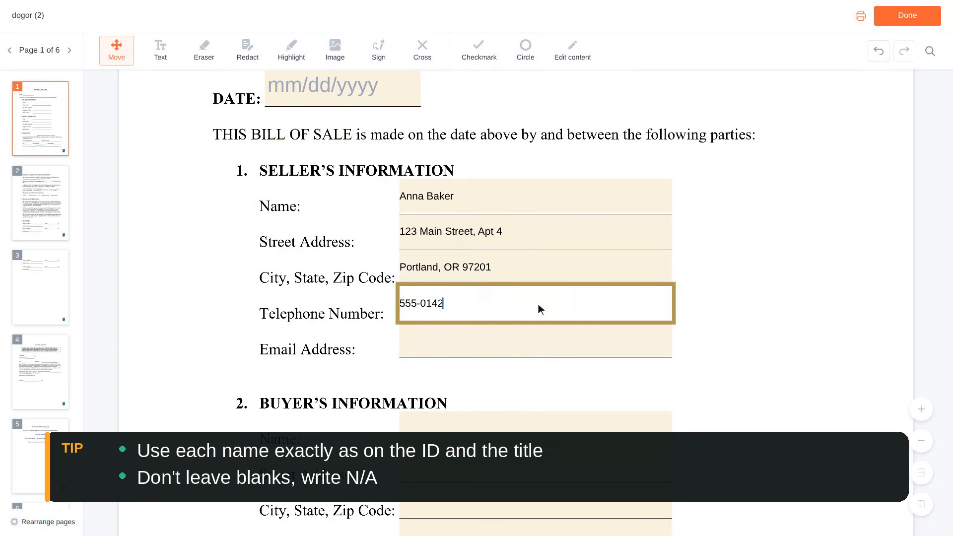
scroll(537, 304, down, 1)
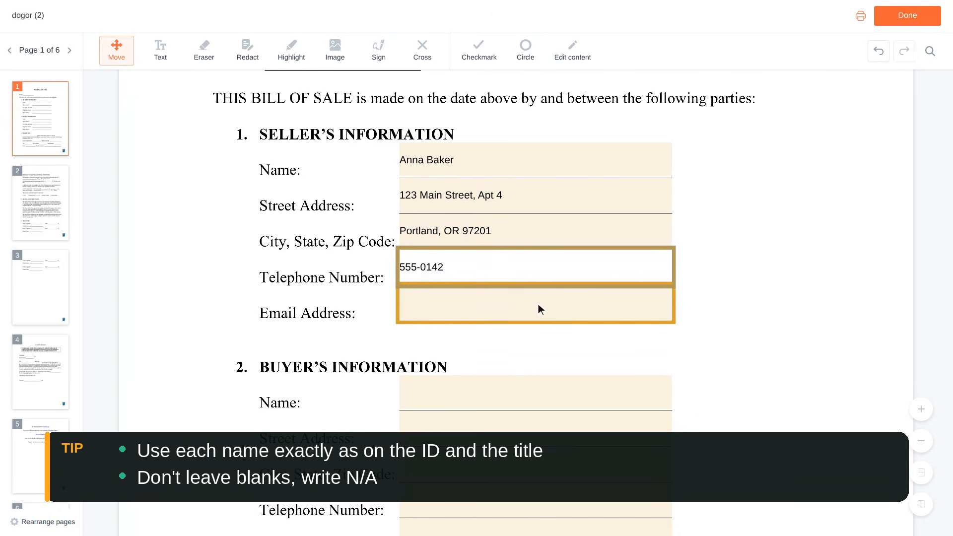
click(538, 304)
text(anna.)
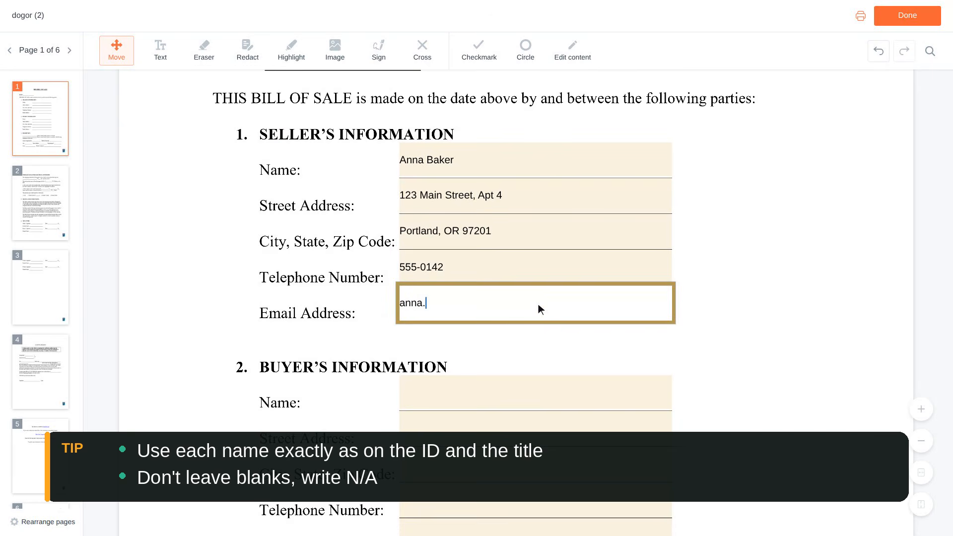
text(baker@example.com)
- Enter the buyer's full name in the Buyer's Information section
scroll(538, 303, down, 3)
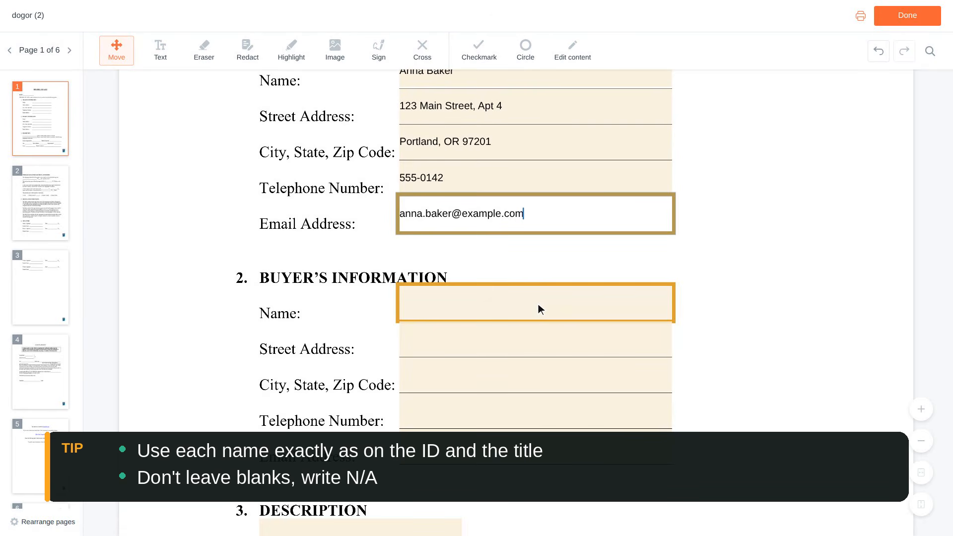
click(538, 304)
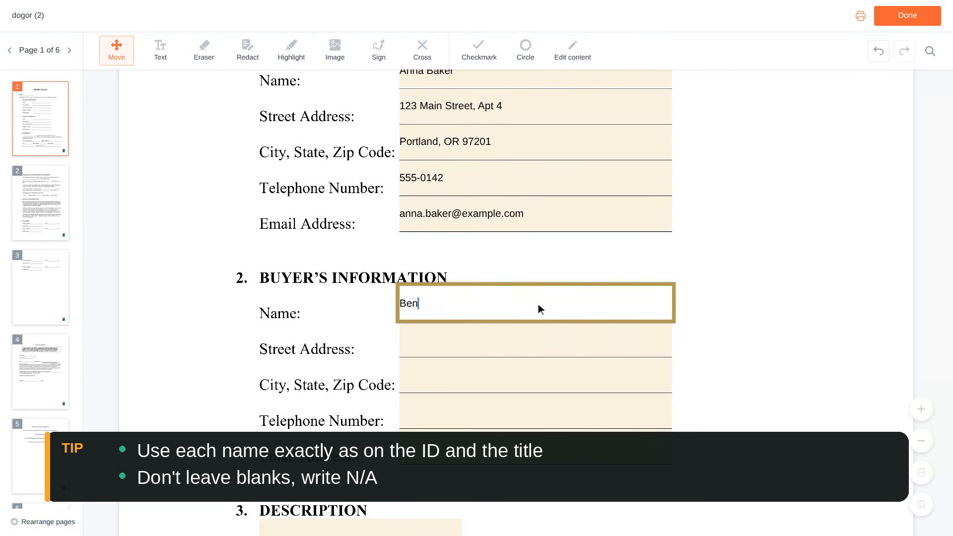
- Fill in the buyer's street address and the buyer's city, state and zip code
scroll(538, 304, down, 1)
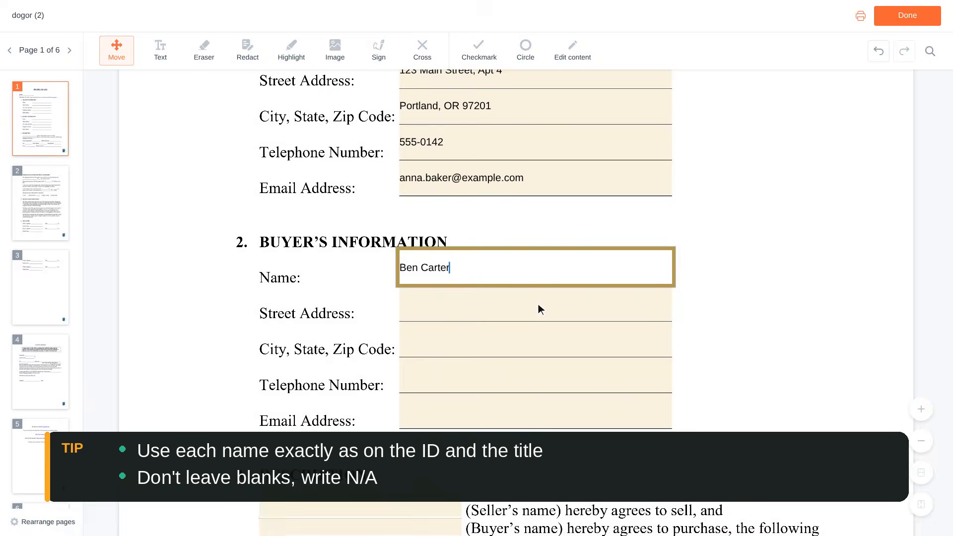
click(538, 303)
text(456 Oak St)
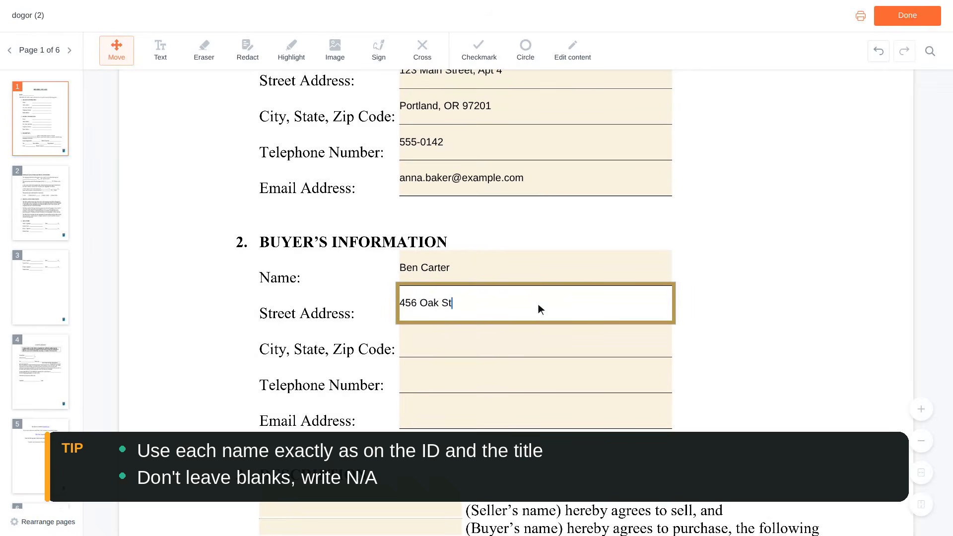
text(reet)
scroll(538, 303, down, 1)
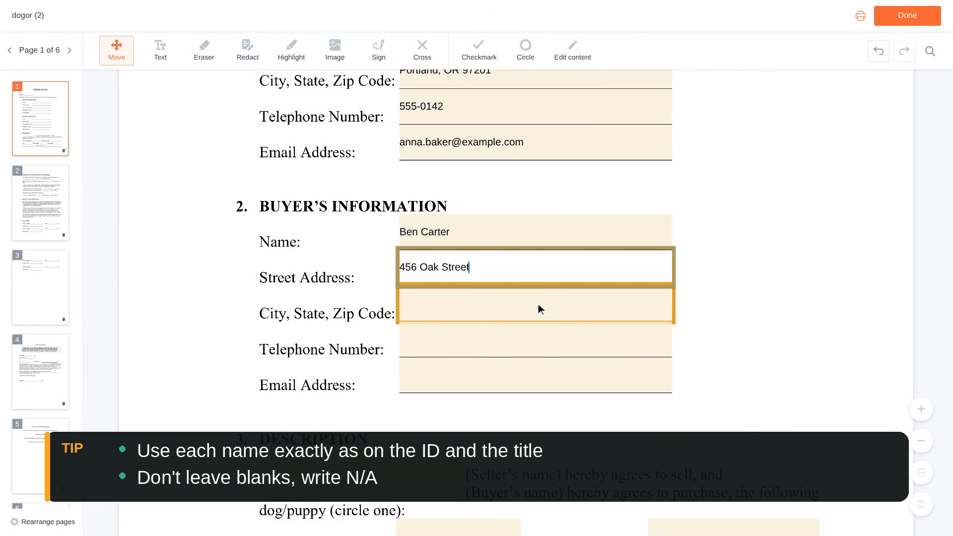
click(538, 304)
text(Port)
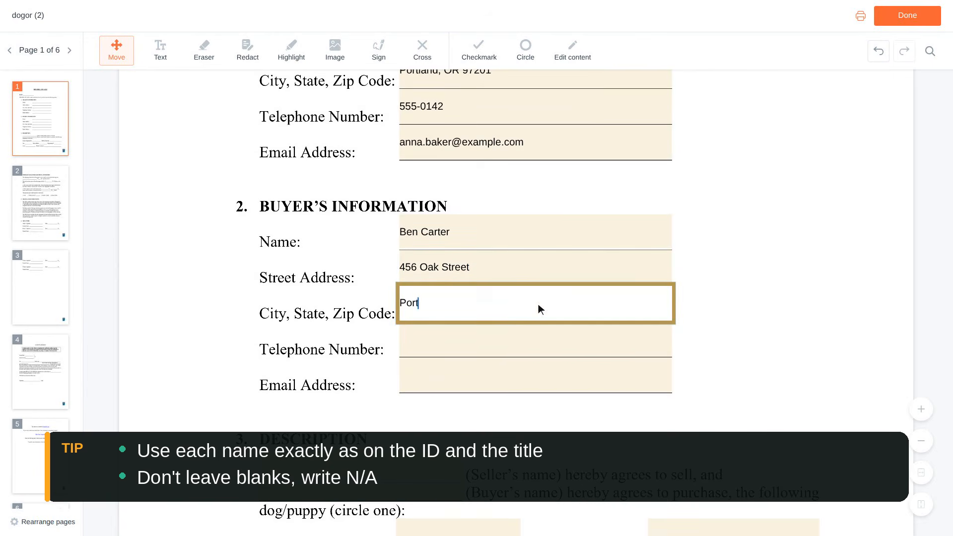
text(land, OR 97201)
- Fill in the buyer's telephone number and e-mail address
scroll(538, 304, down, 1)
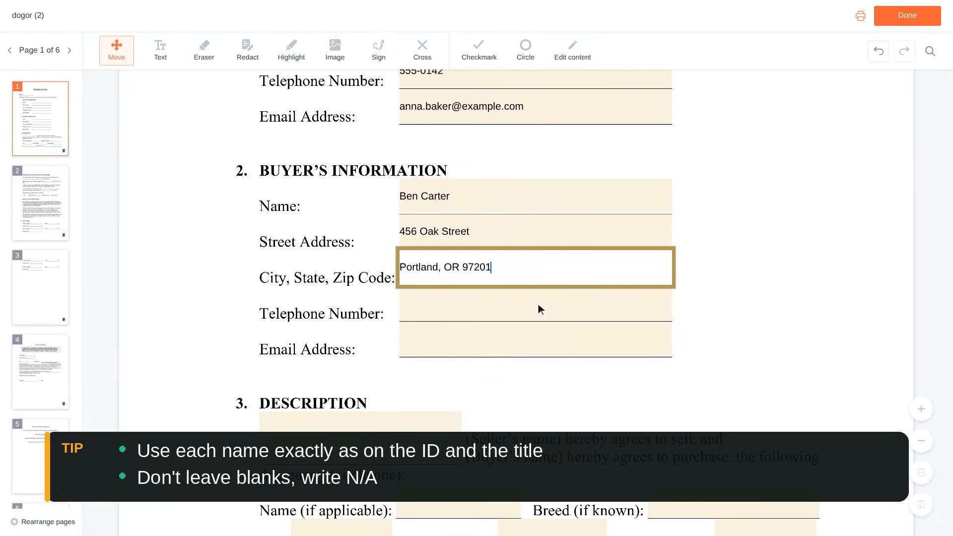
click(538, 304)
text(555-0188)
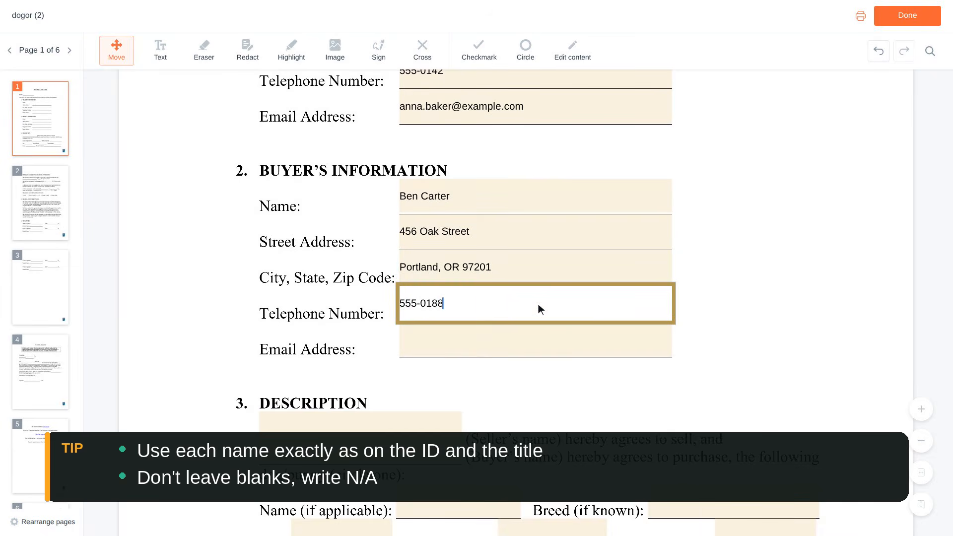
scroll(538, 303, down, 1)
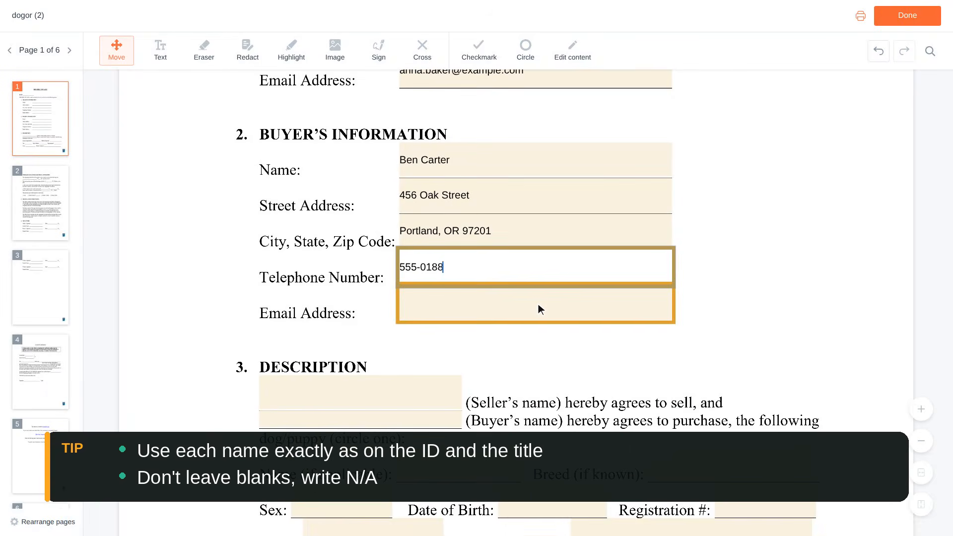
click(538, 304)
text(ben.carter@example.com)
- Enter the seller's and the buyer's full names in the agreement statement of the Description section
scroll(538, 304, down, 3)
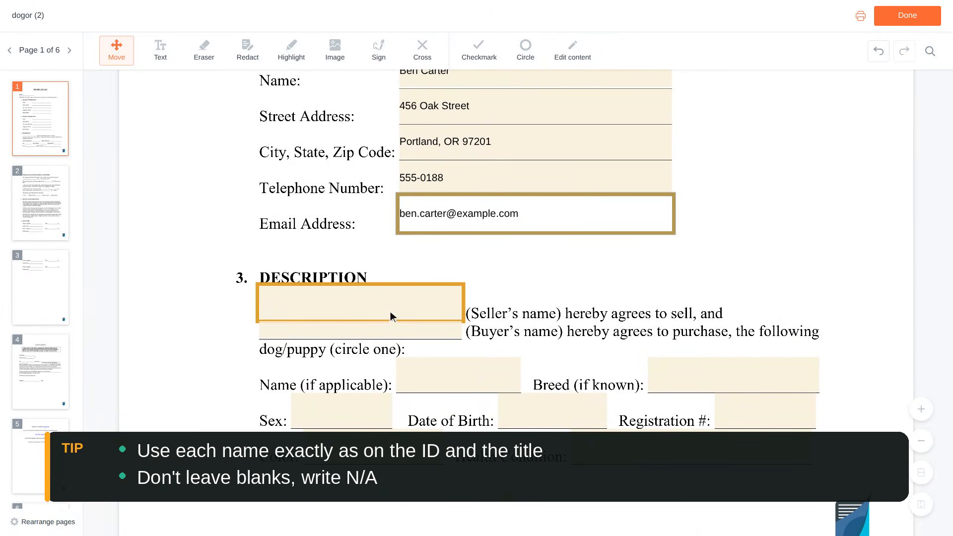
click(362, 304)
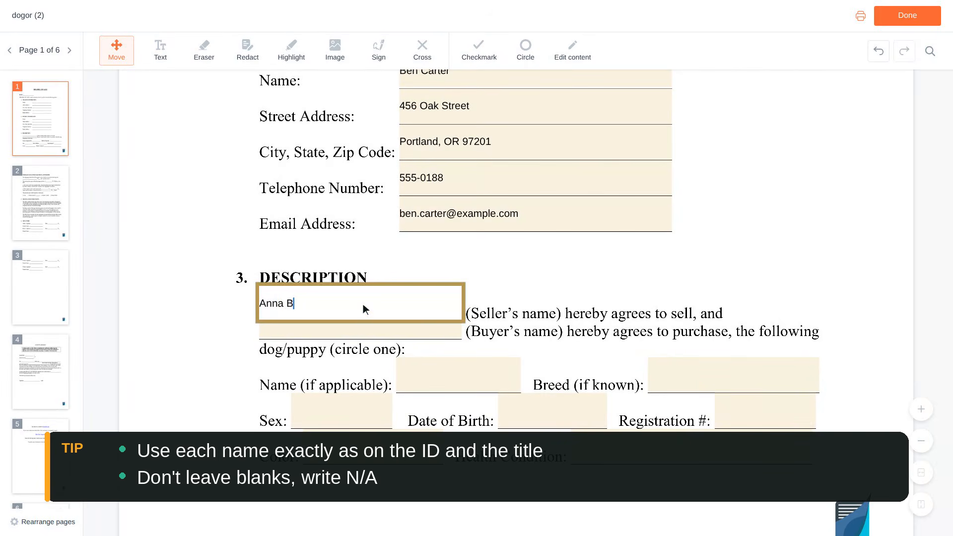
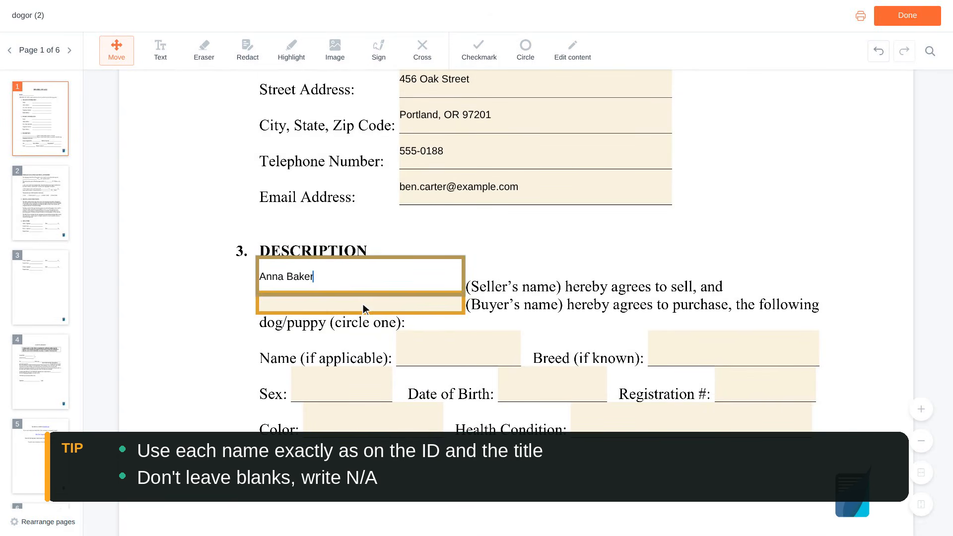
click(362, 304)
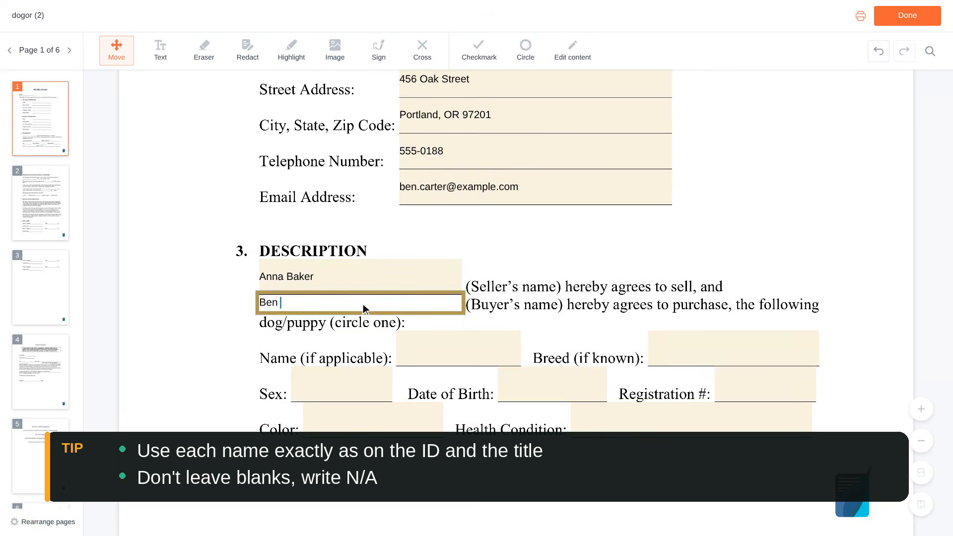
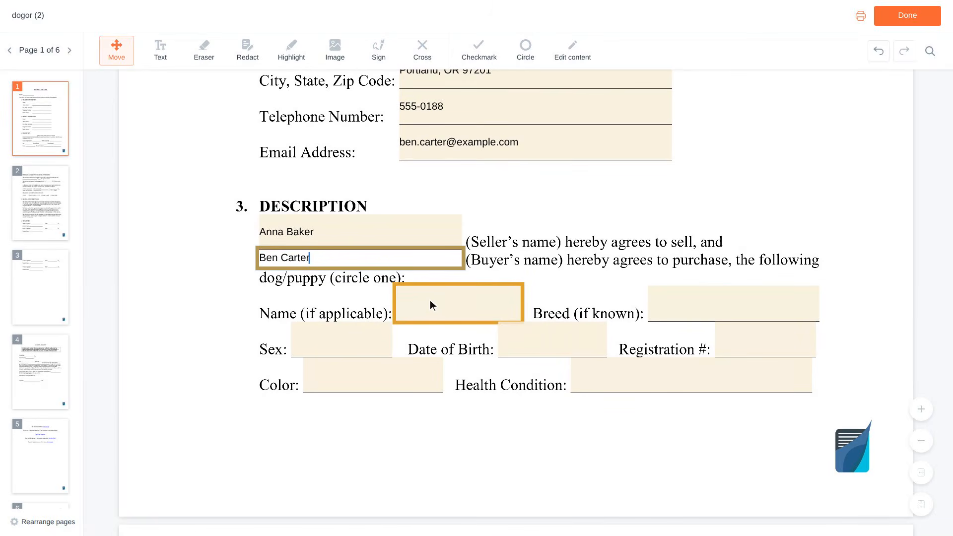
- Enter Buddy as the dog's name and Labrador Retriever as its breed in the Description section
click(458, 303)
text(Buddy)
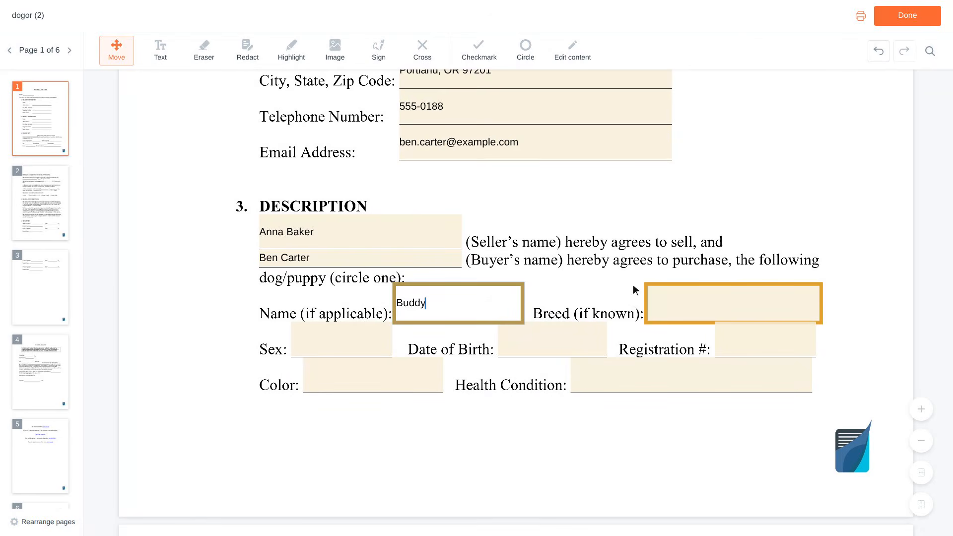
click(736, 303)
text(Labrador Retr)
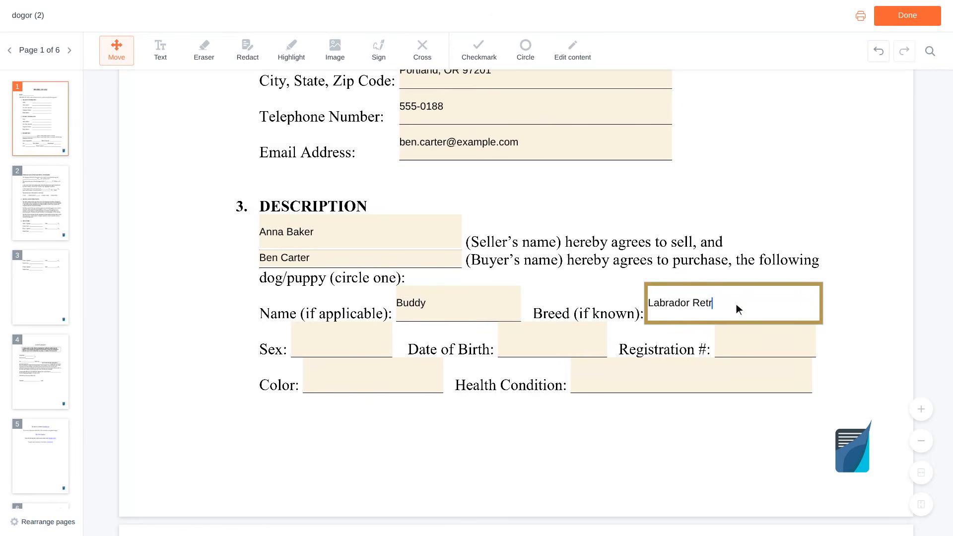
text(iever)
- Enter Male as the dog's sex and fill in its date of birth
scroll(737, 304, down, 1)
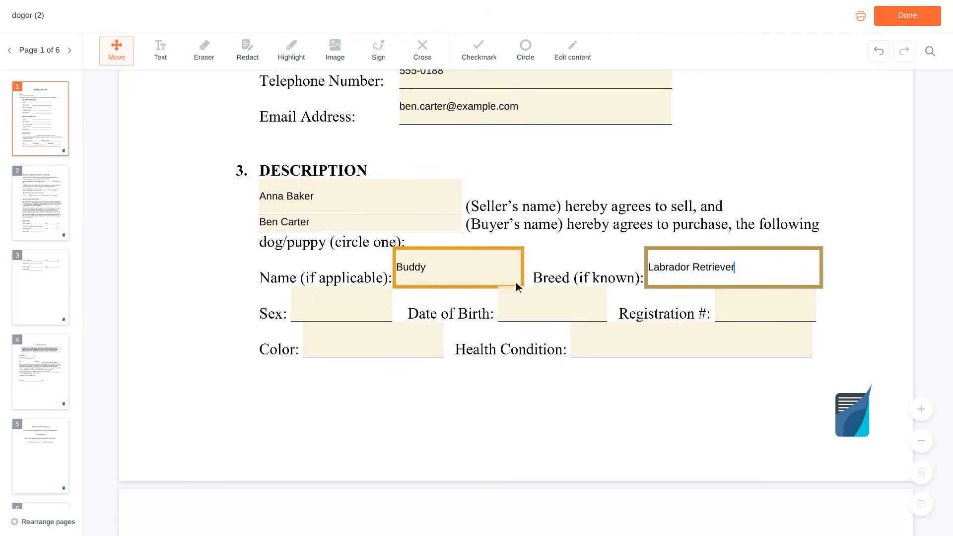
click(345, 305)
text(Male)
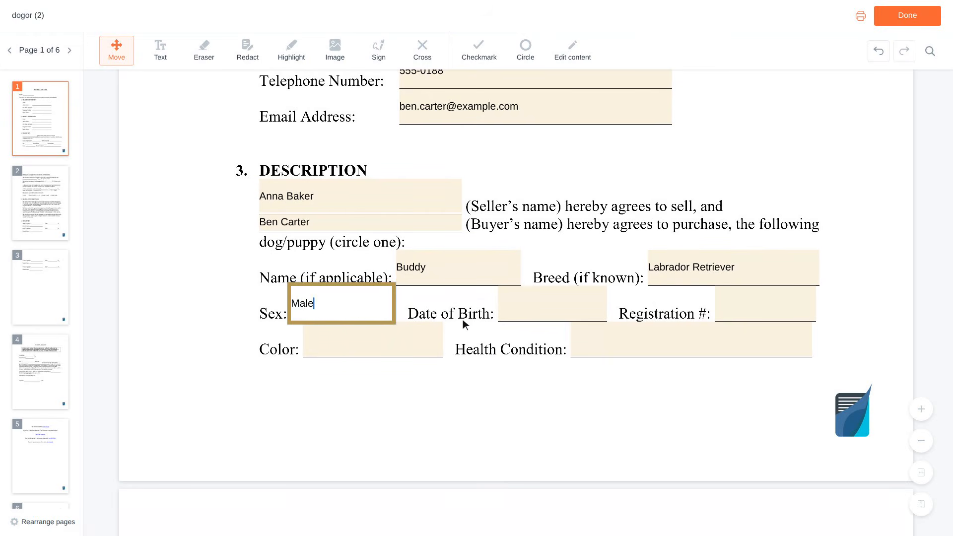
click(554, 305)
text(03/15/2022)
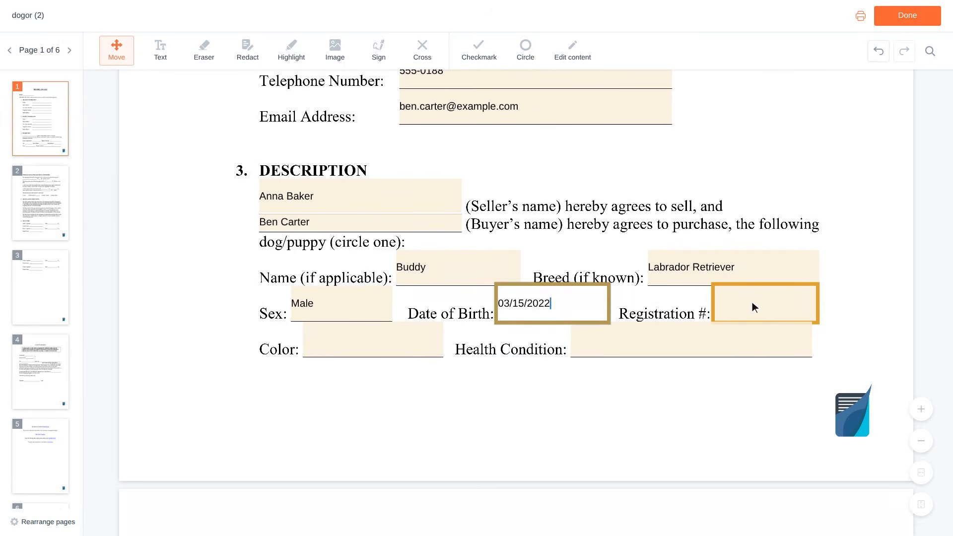
- Fill in the dog's AKC registration number in the Description section
click(767, 304)
text(AKC EXAMPLE01)
- Enter Black as the dog's color and a health condition beginning with "Healthy, current on"
scroll(767, 307, down, 1)
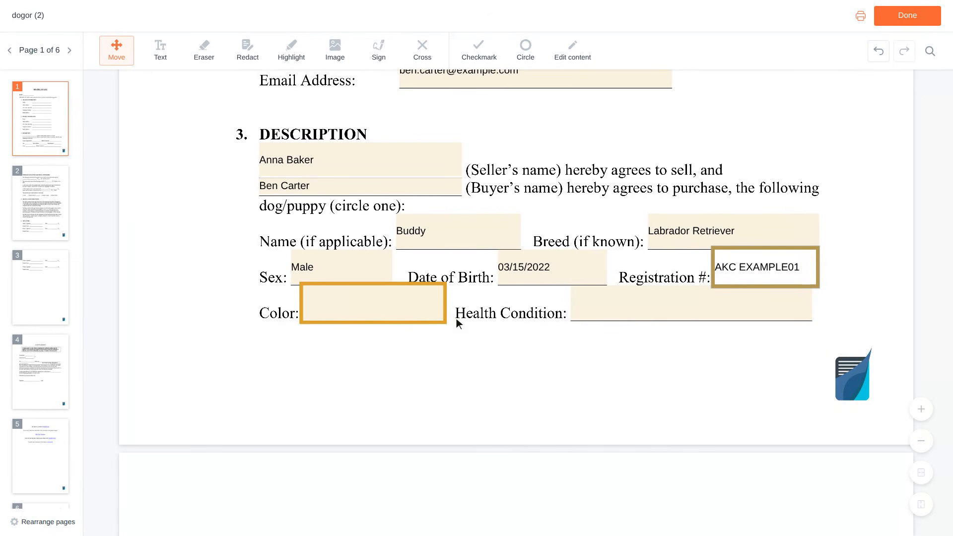
click(376, 306)
text(Black)
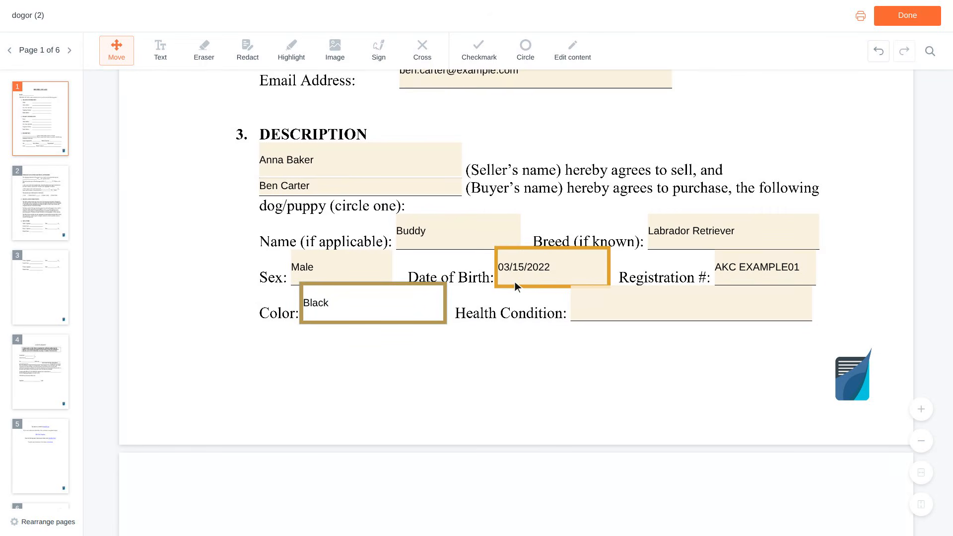
click(693, 304)
text(Healthy, current on s)
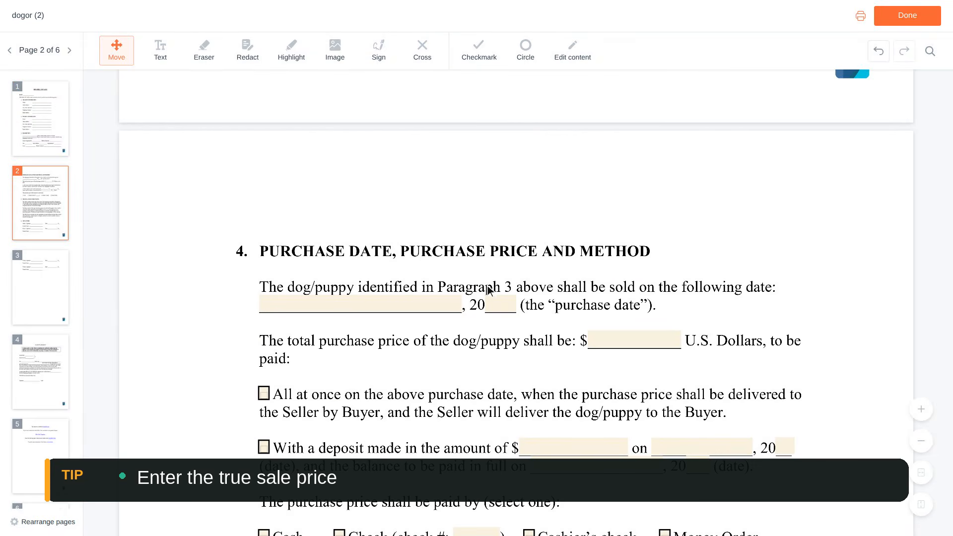
- Enter March 15 as the purchase date and 8,500 as the total purchase price in section 4
click(365, 303)
text(March 15)
scroll(363, 304, down, 1)
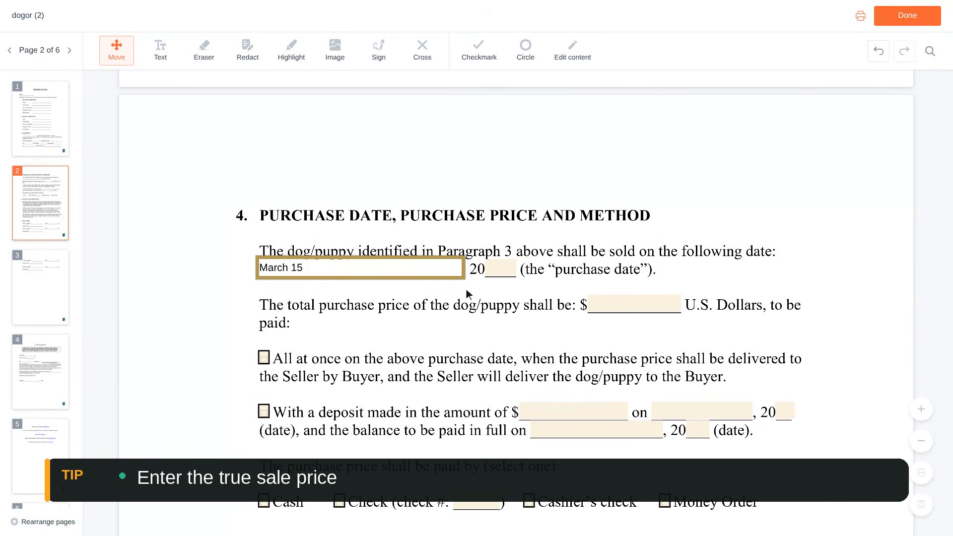
click(617, 304)
text(8,500)
scroll(637, 308, down, 4)
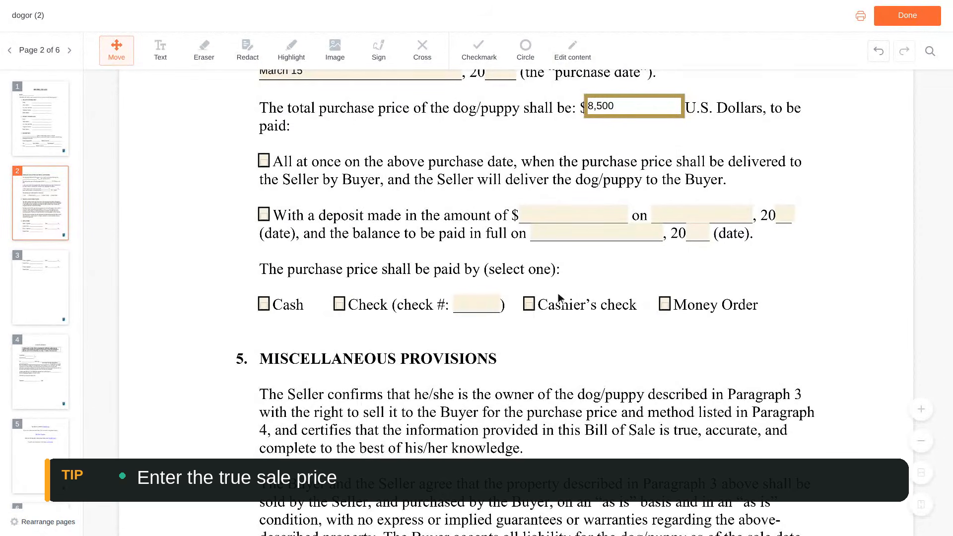
- Enter 1024 as the check number and mark the purchase price as paid all at once on the purchase date, by check
click(477, 305)
text(1024)
scroll(484, 308, up, 3)
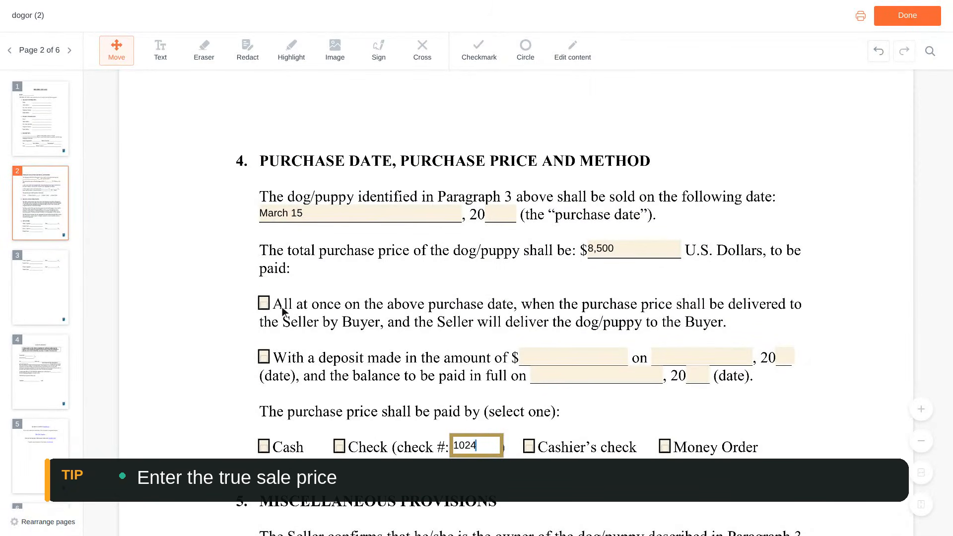
click(263, 303)
scroll(266, 305, down, 3)
scroll(267, 304, down, 1)
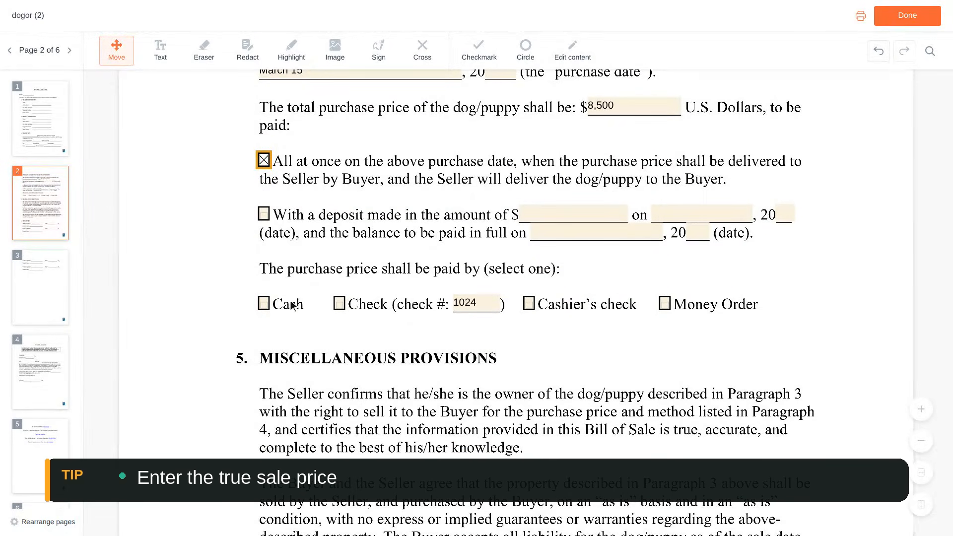
click(339, 304)
- Enter the seller's full name as the printed name under the Seller's Signature in section 6
scroll(341, 304, down, 10)
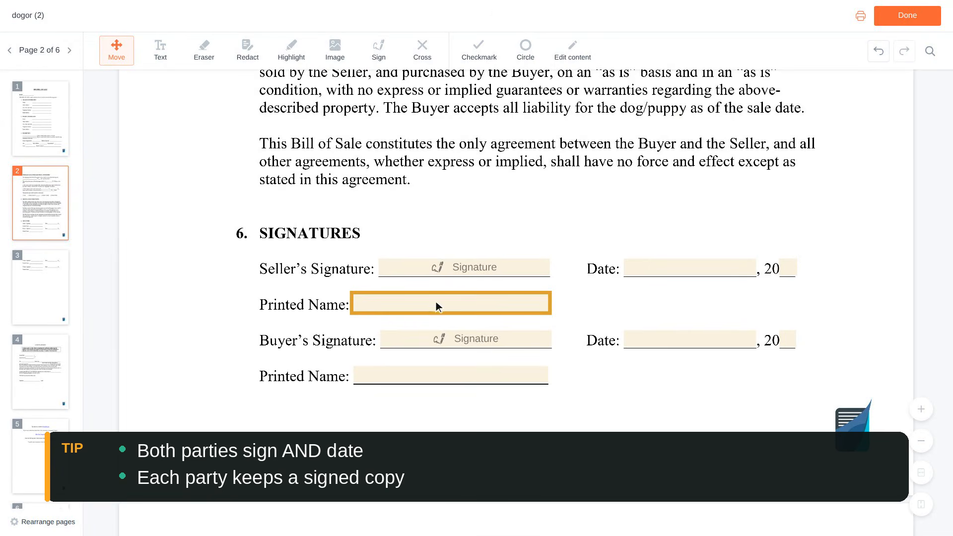
click(451, 305)
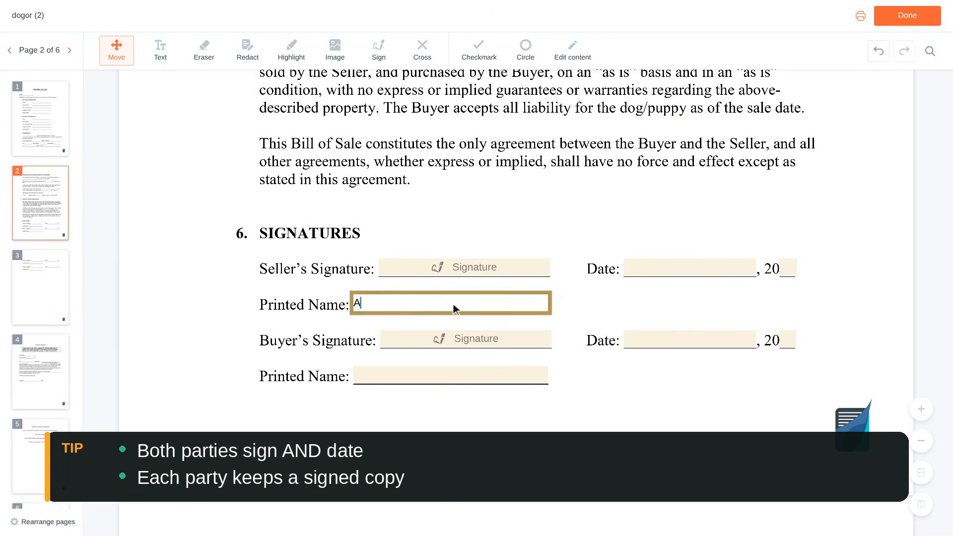
- Enter the buyer's full name as the printed name under the Buyer's Signature and finish editing the document
scroll(454, 304, down, 3)
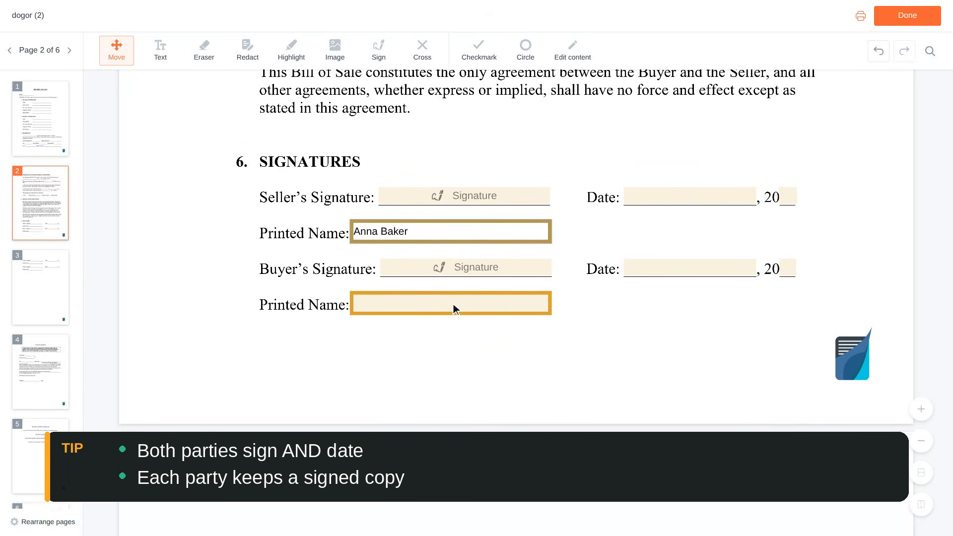
click(454, 305)
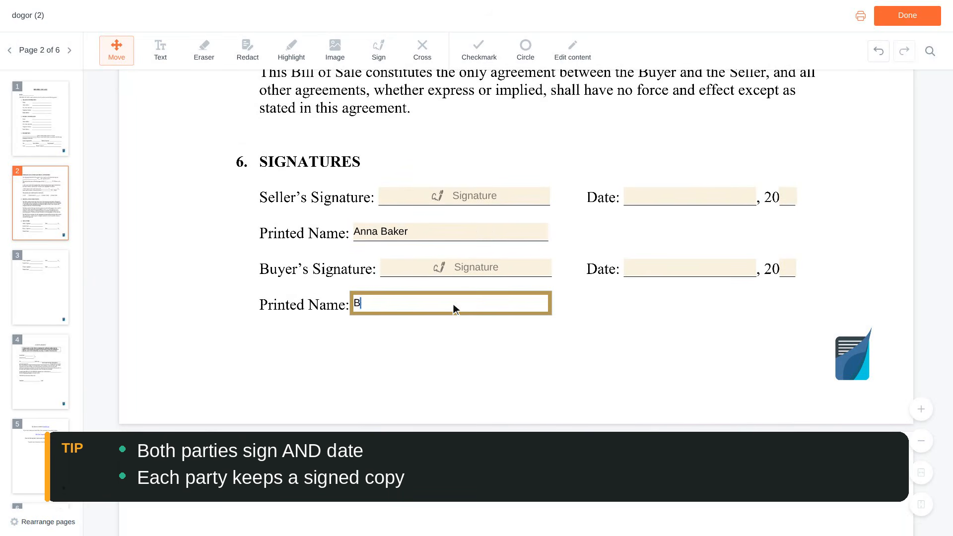
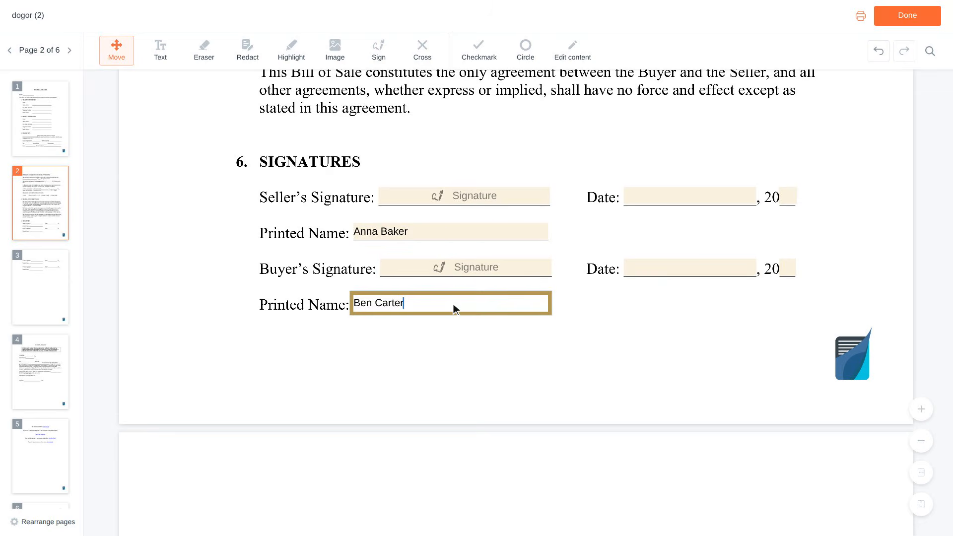
scroll(454, 309, up, 1)
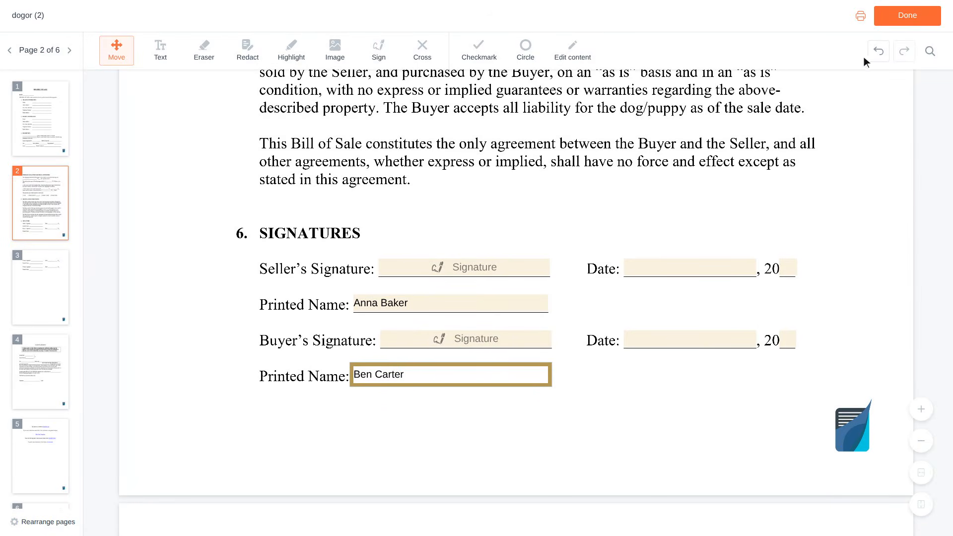
click(910, 17)
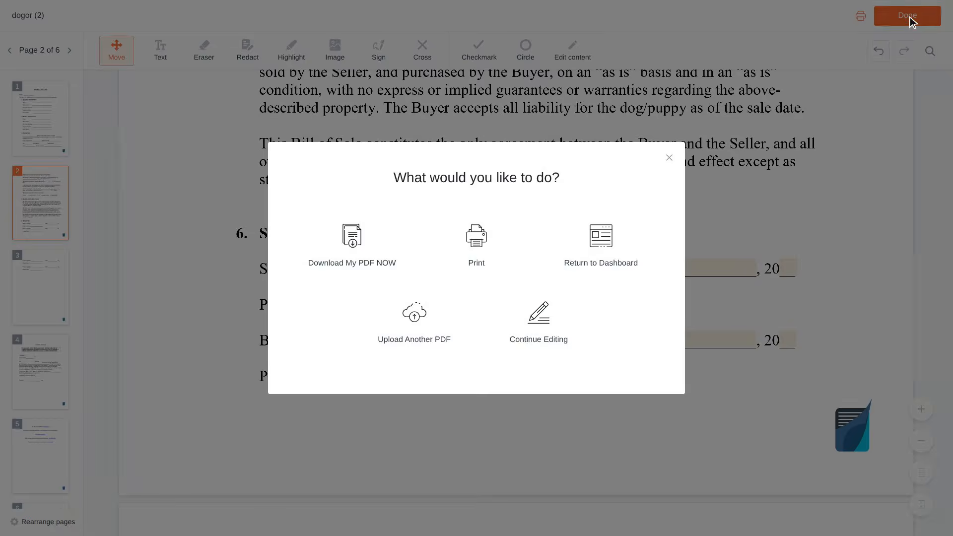